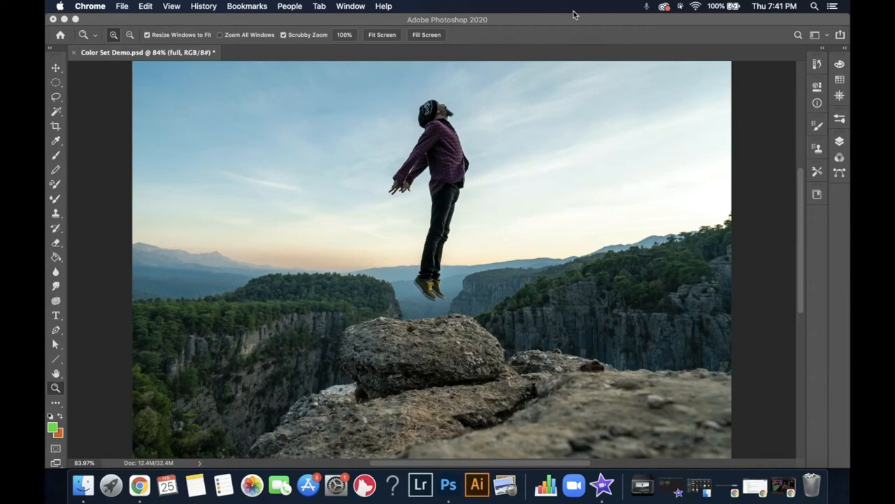
Rasterize the "full" layer so its pixels can be edited directly
left_click(843, 140)
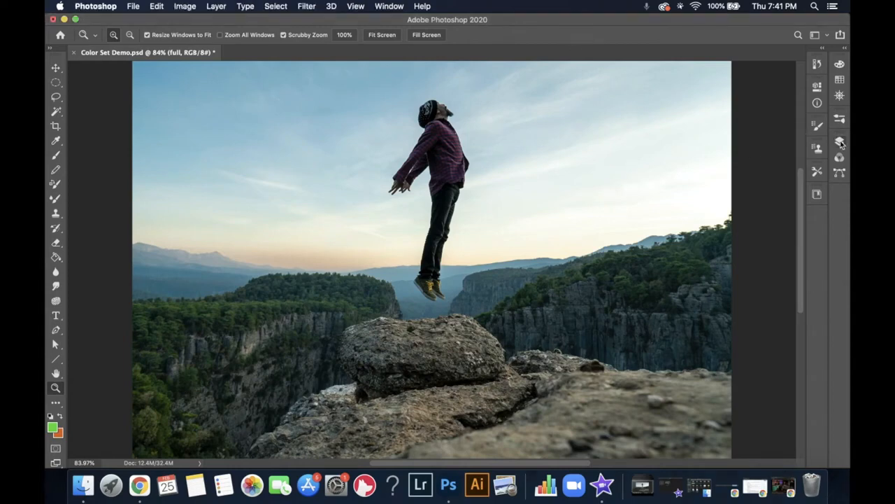
left_click(840, 142)
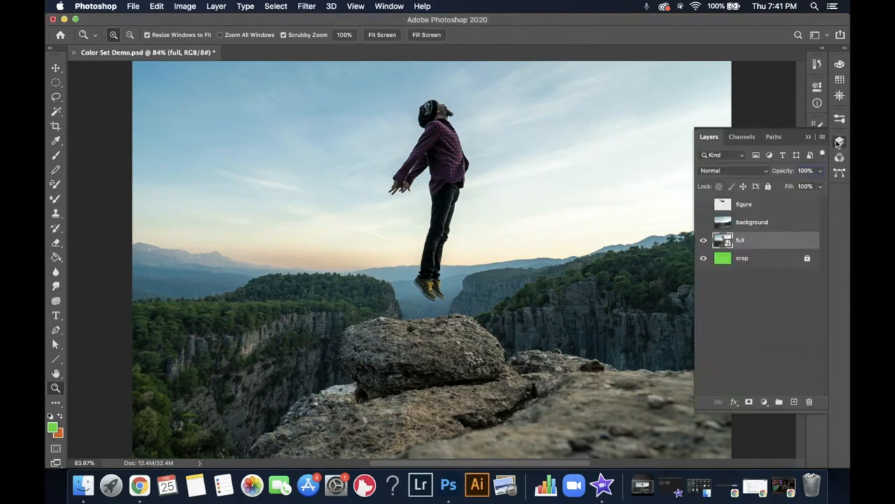
right_click(741, 241)
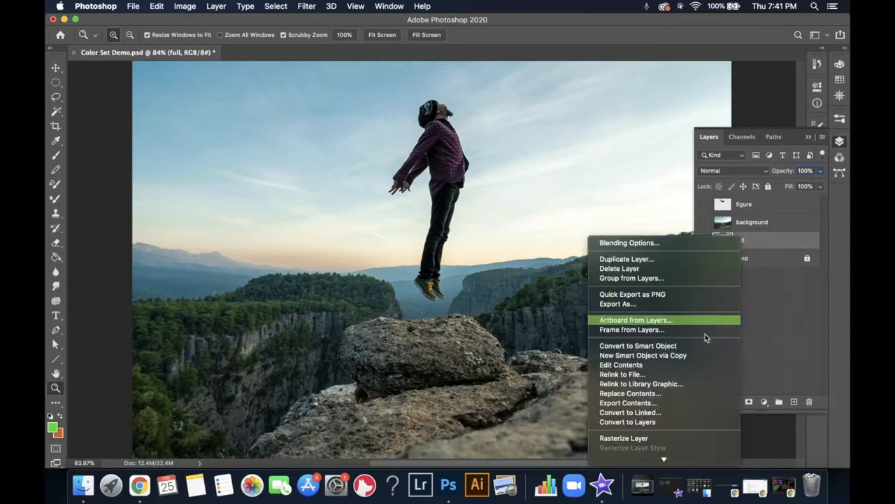
left_click(693, 439)
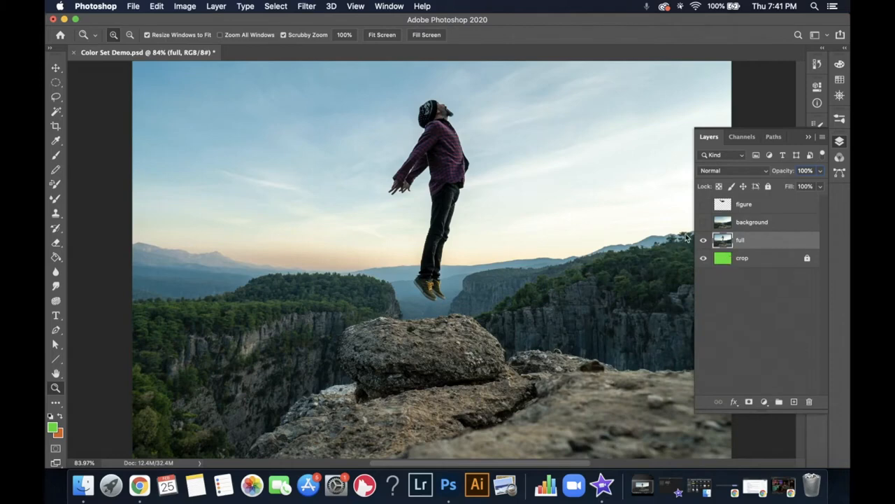
left_click(839, 142)
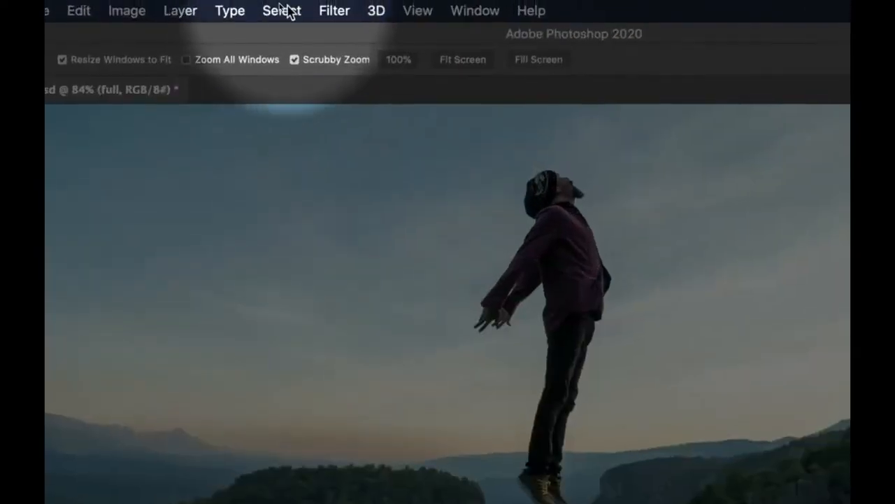
Start a Color Range selection on the "full" layer
left_click(274, 7)
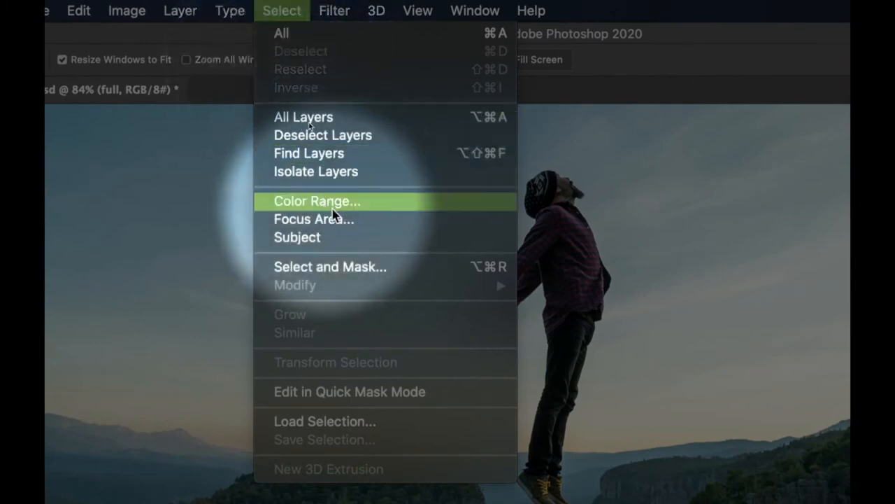
left_click(343, 204)
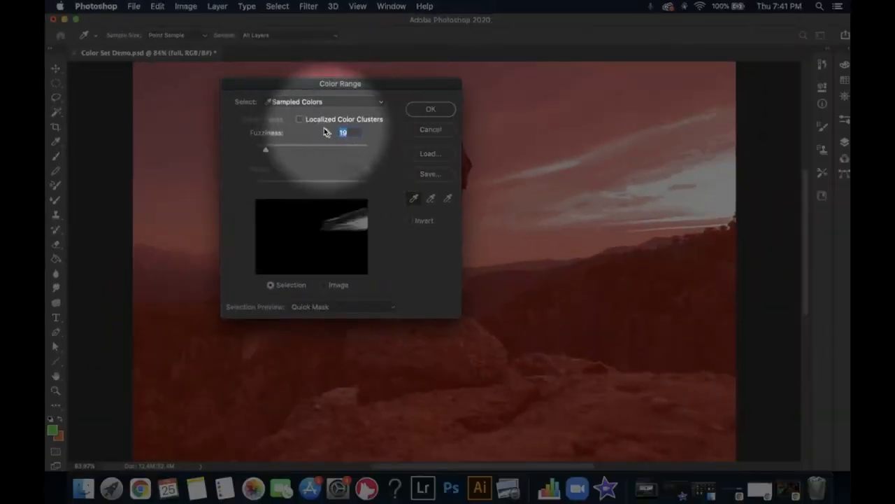
scroll(316, 125, "down", 3)
scroll(316, 125, "up", 4)
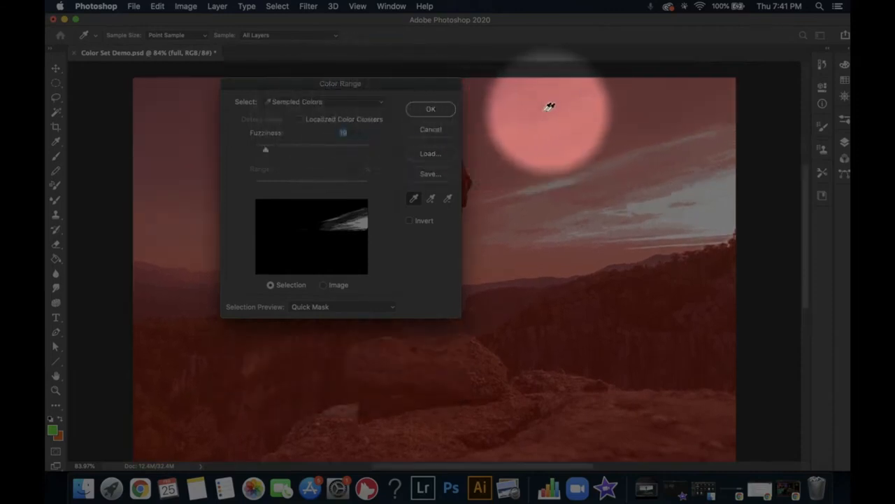
Sample several sky colours from the photo for the selection and raise the Fuzziness to 91
key("ctrl")
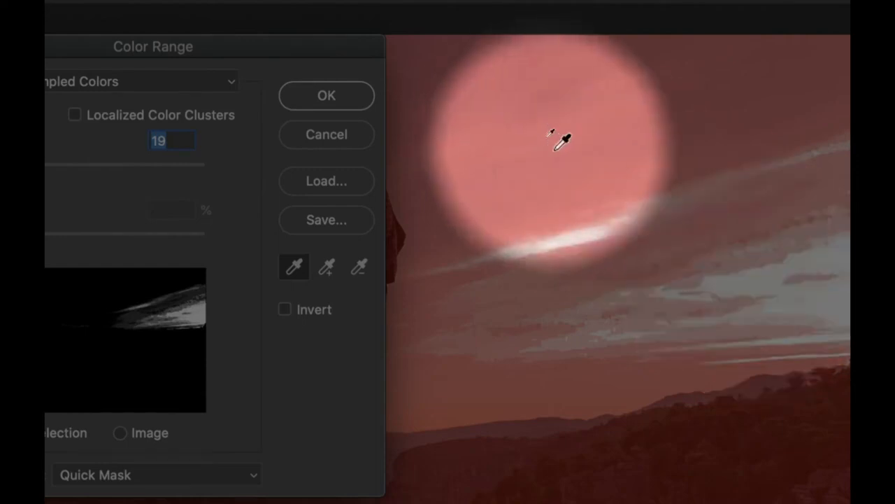
left_click(545, 175)
left_click(617, 198)
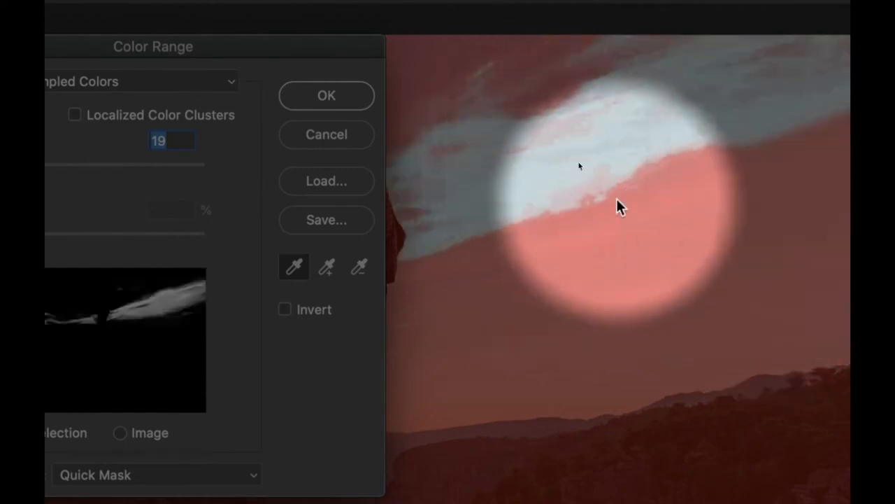
left_click(524, 110)
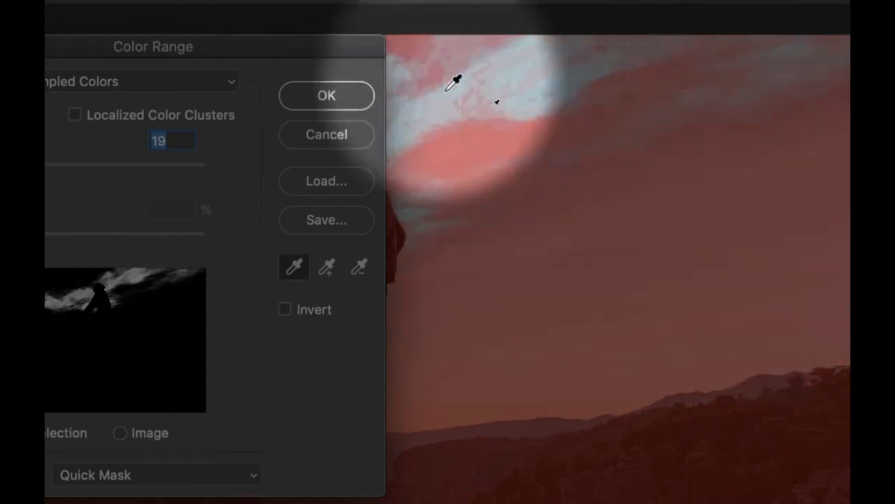
key("ctrl")
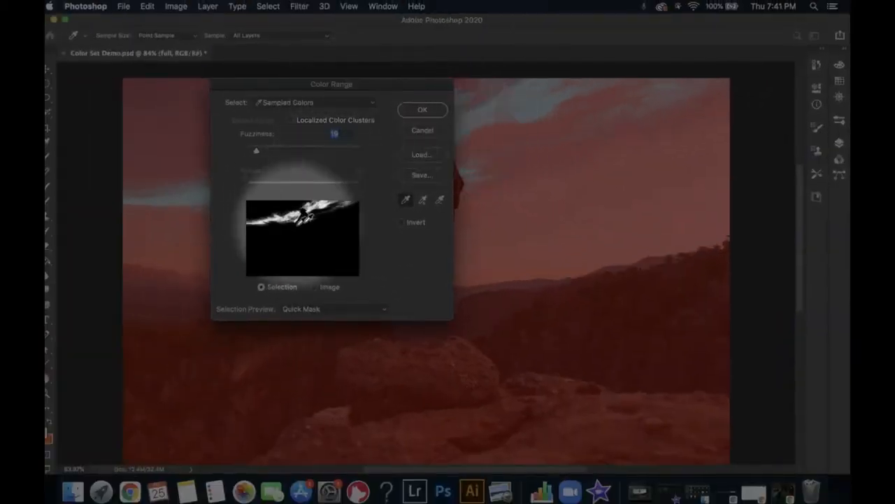
key("ctrl")
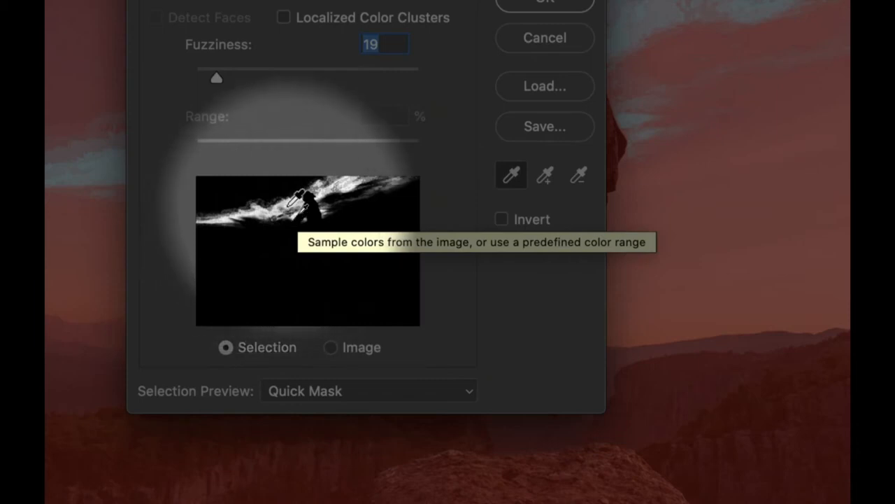
left_click_drag(218, 77, 298, 97)
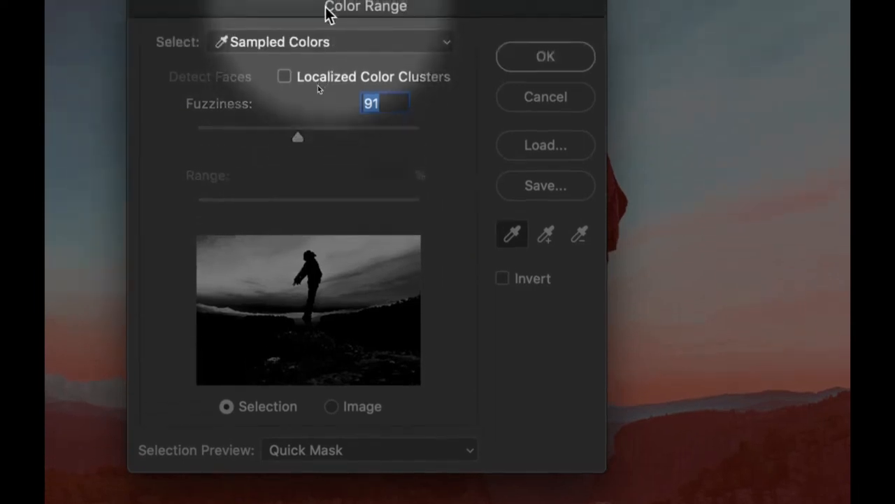
Restrict the Color Range selection to Cyans and create the selection
left_click(327, 44)
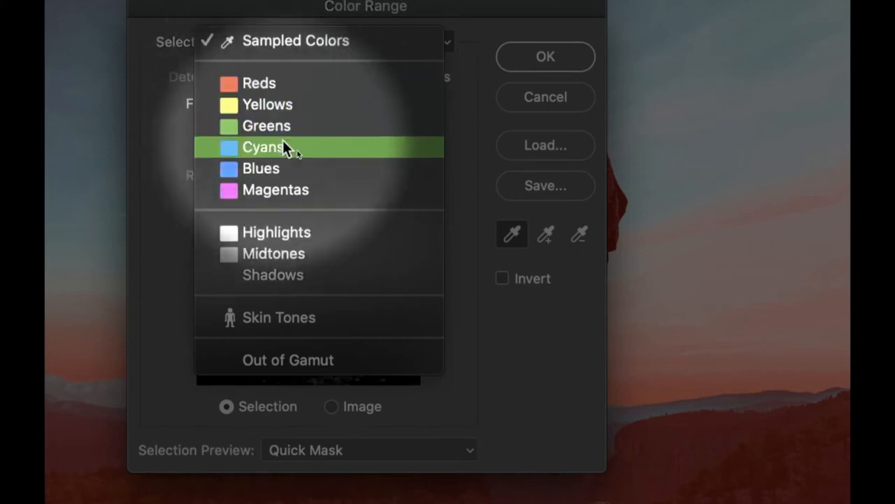
left_click(284, 146)
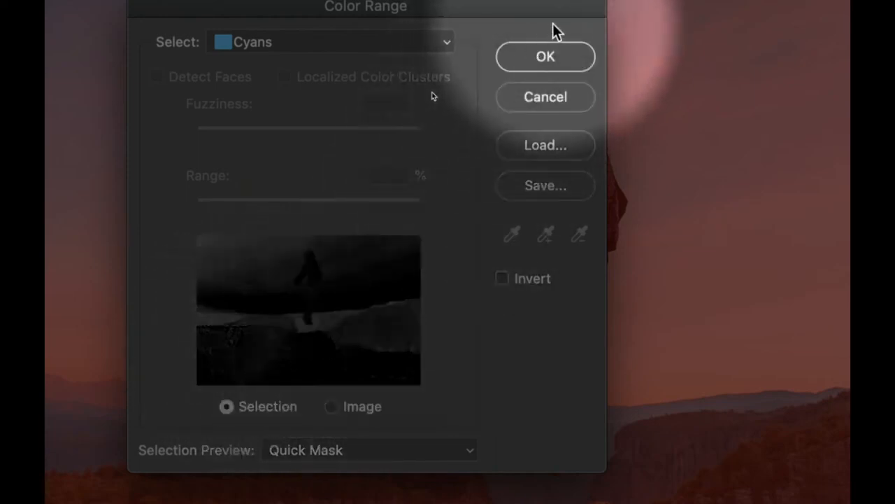
left_click(545, 59)
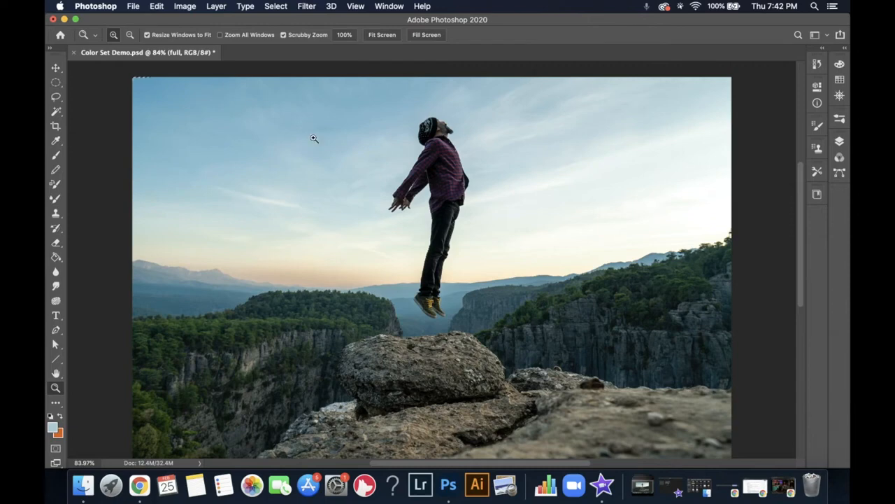
Start a Hue/Saturation adjustment on the selected cyans and set Hue to -180
left_click(185, 7)
mouse_move(202, 37)
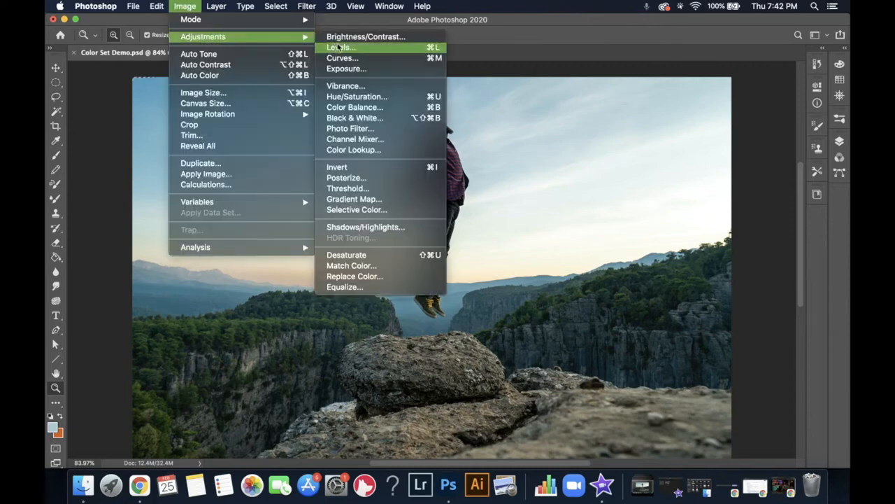
left_click(376, 107)
left_click(375, 96)
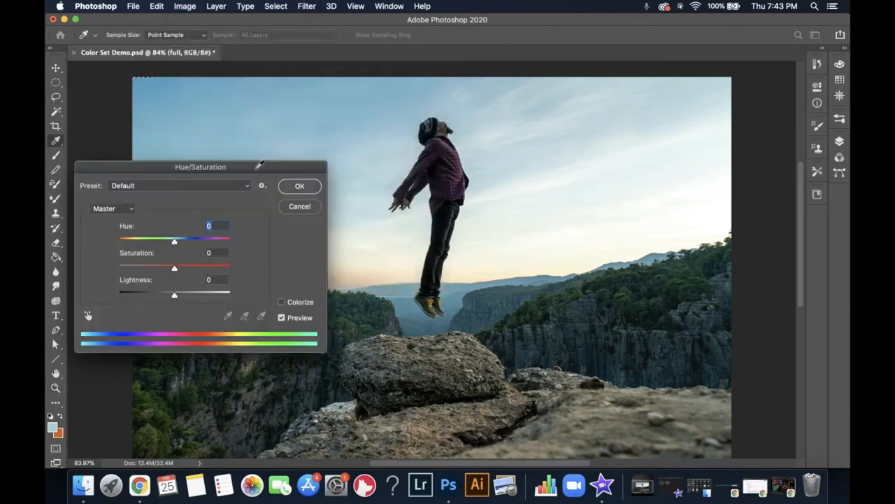
left_click_drag(258, 164, 731, 236)
left_click_drag(645, 312, 547, 311)
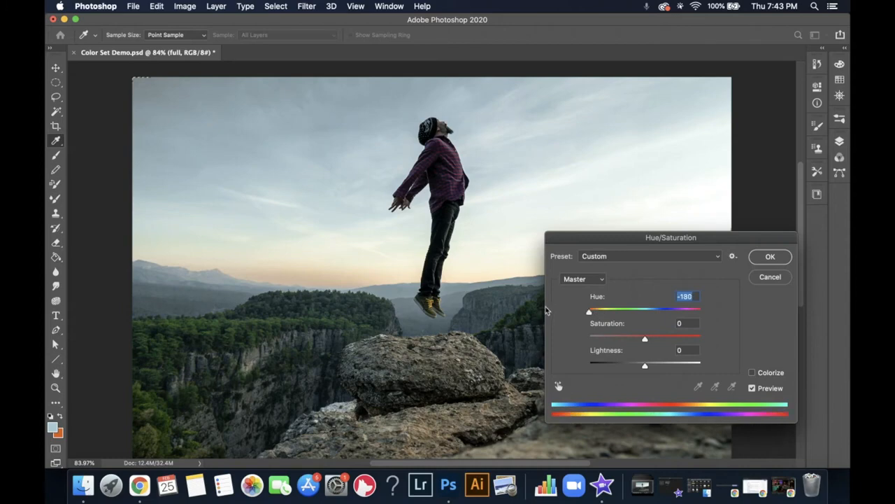
Raise Saturation strongly, lower Lightness slightly, apply the Hue/Saturation adjustment and deselect the cyans
left_click_drag(645, 340, 696, 342)
left_click_drag(645, 370, 627, 370)
left_click(771, 258)
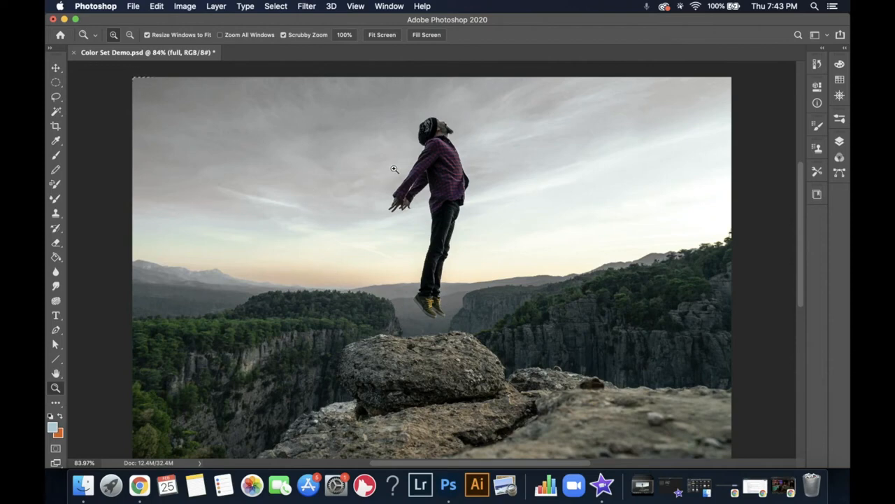
left_click(277, 6)
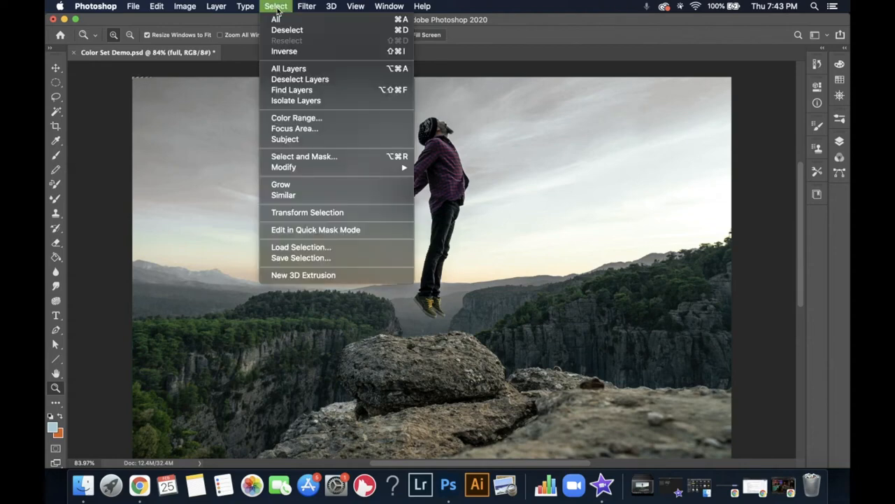
left_click(287, 31)
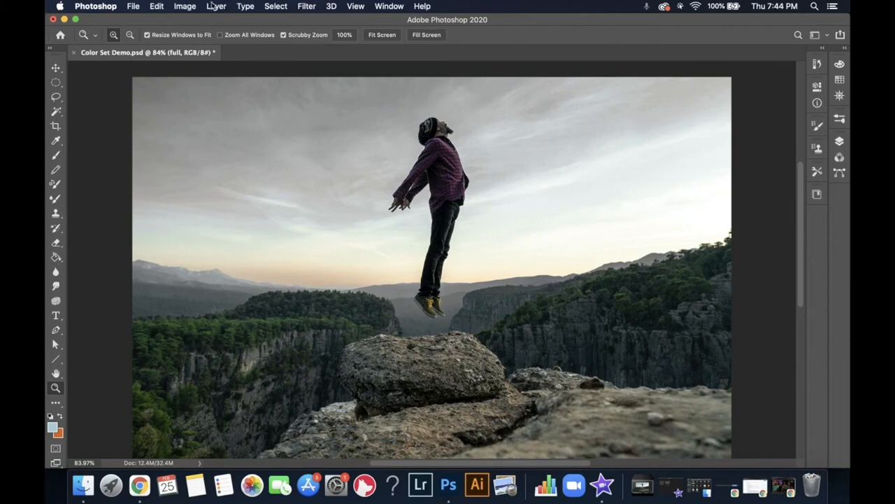
Select the bright sky above the horizon by Color Range using Sampled Colors with a reduced Fuzziness
left_click(278, 6)
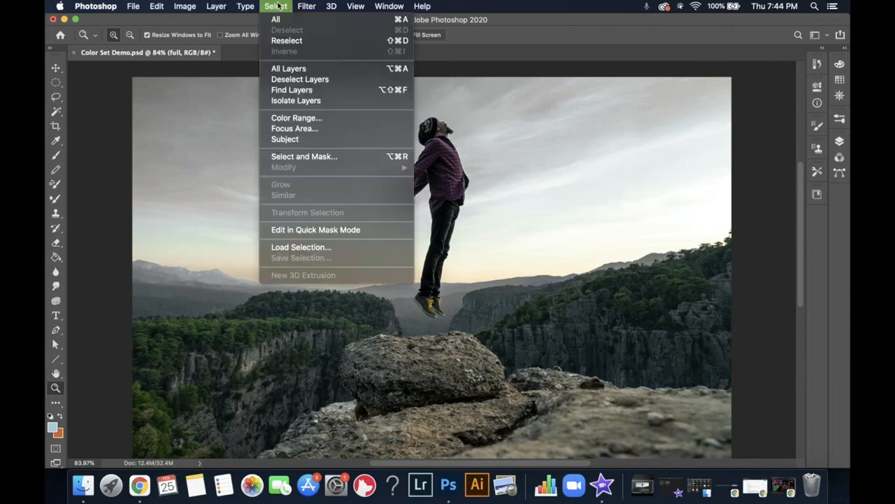
left_click(319, 121)
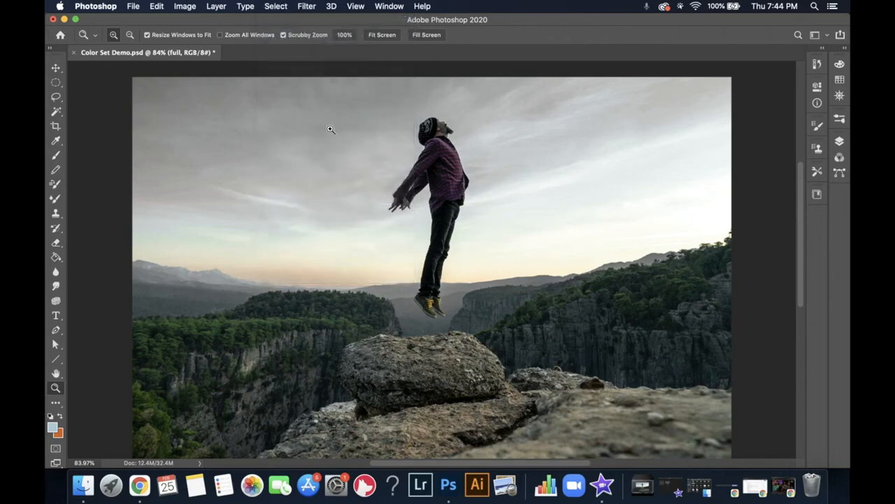
left_click(637, 190)
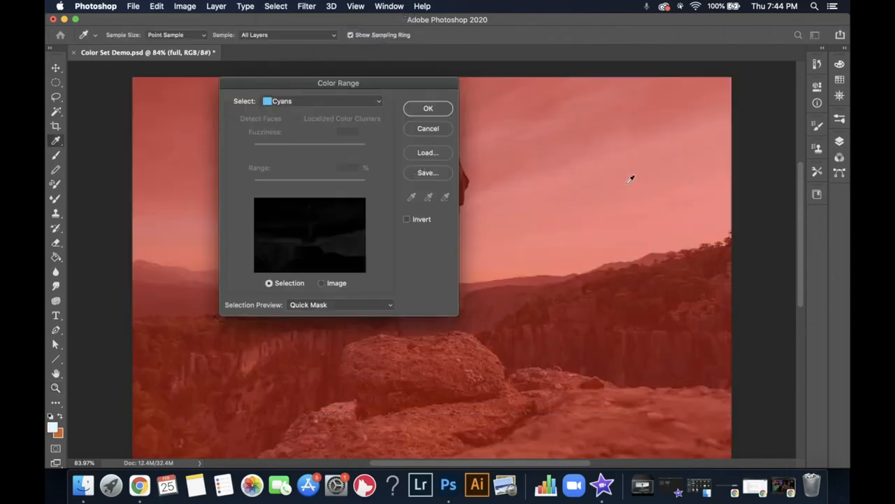
left_click(367, 102)
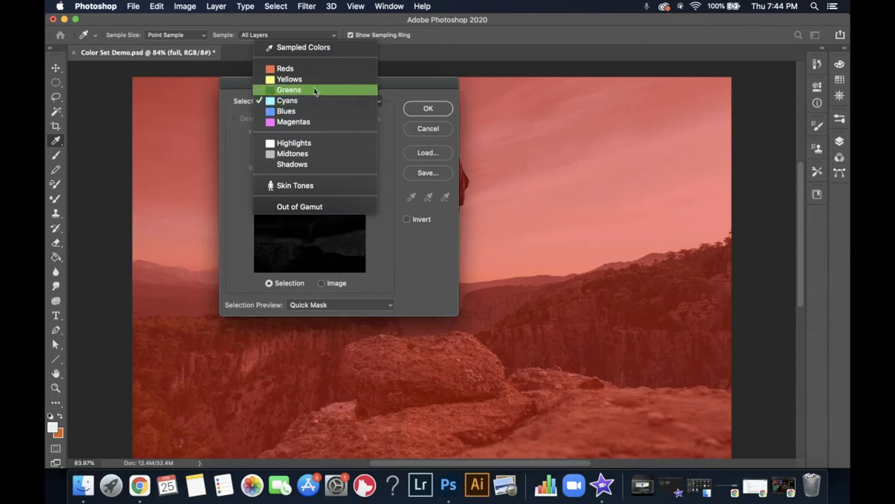
left_click(329, 37)
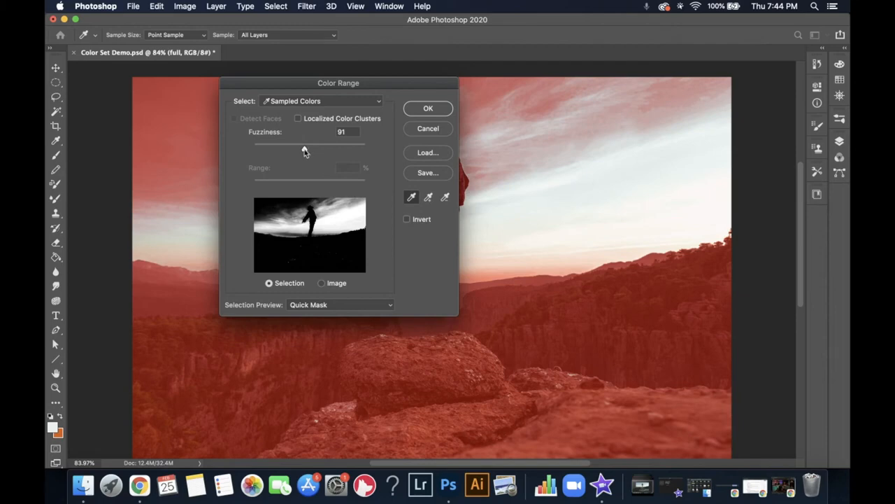
left_click_drag(304, 151, 297, 151)
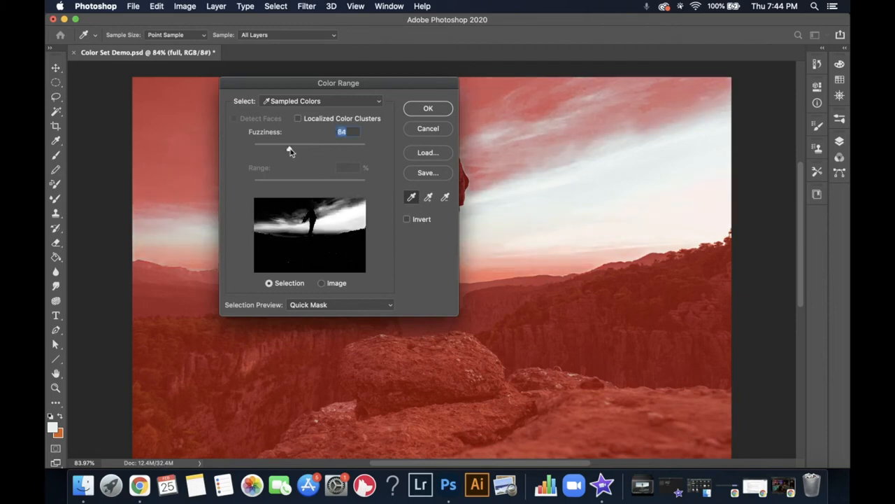
left_click(435, 111)
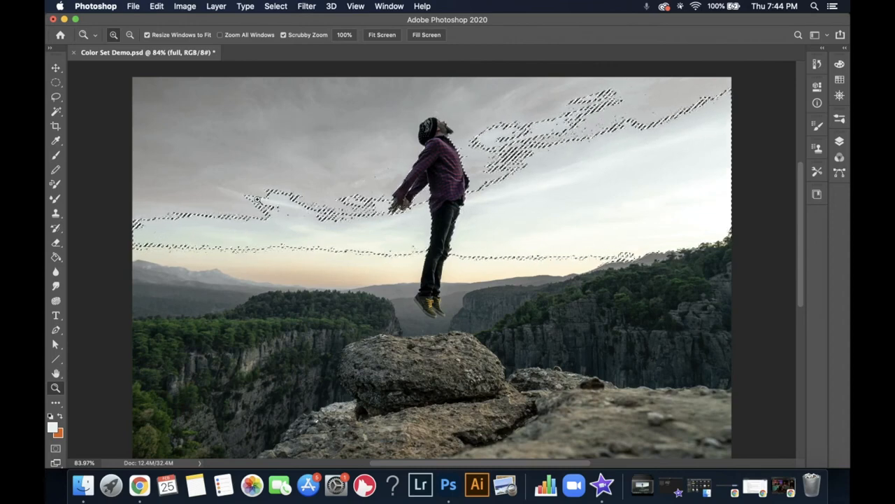
Start a Hue/Saturation adjustment on the selected bright sky and set Hue to +114
left_click(184, 7)
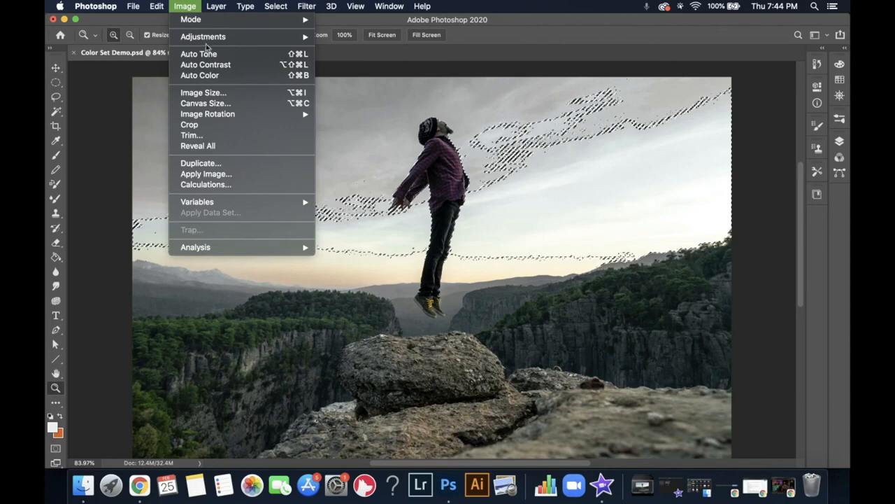
mouse_move(219, 41)
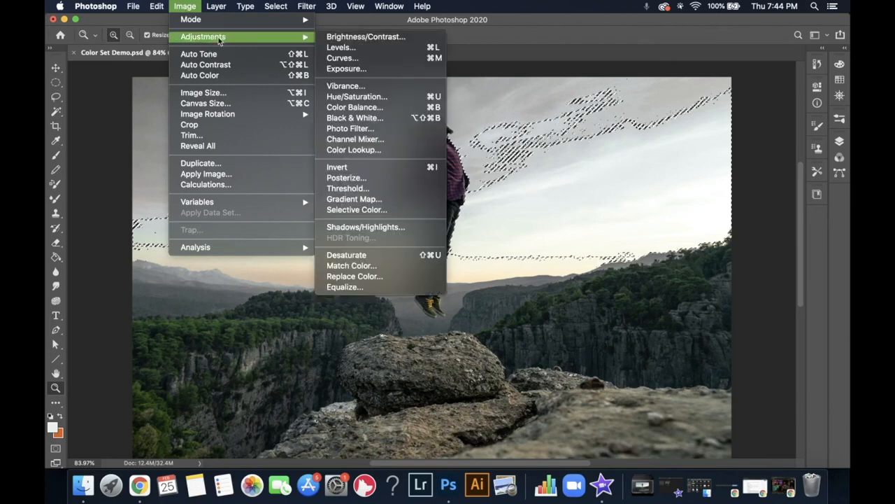
left_click(381, 102)
left_click_drag(645, 312, 588, 313)
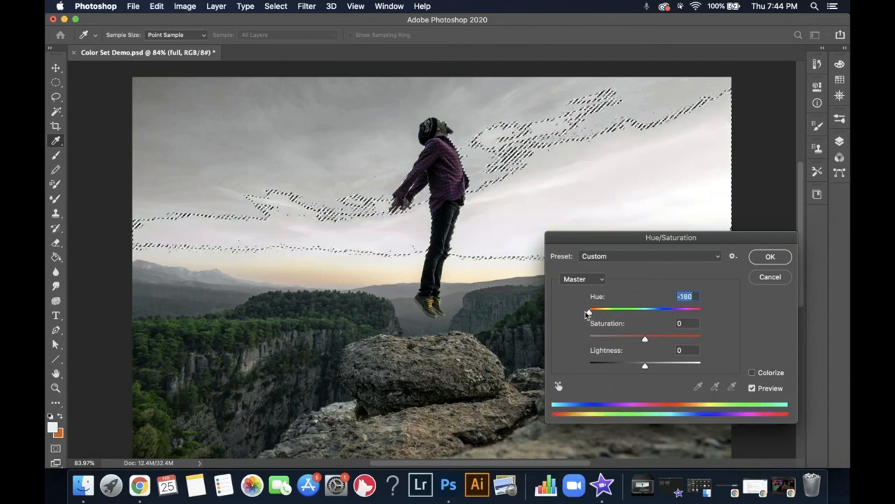
left_click_drag(593, 316, 673, 322)
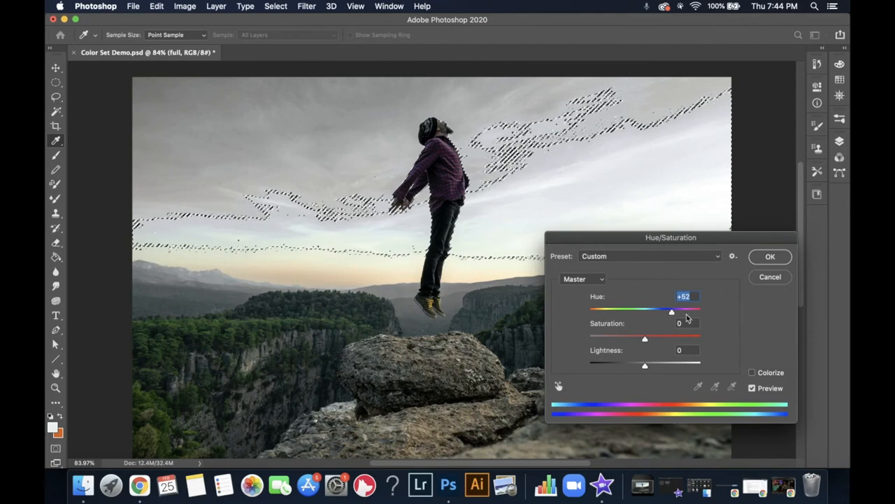
left_click_drag(682, 316, 687, 315)
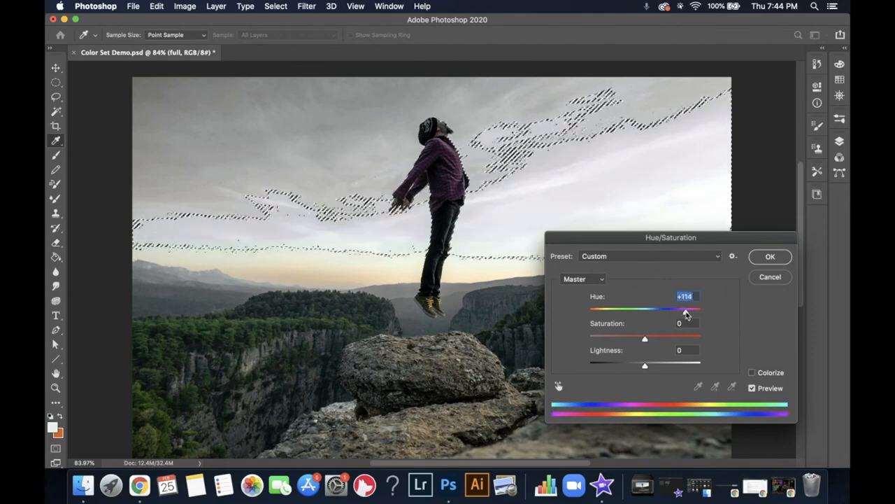
Set Saturation to +100 and Lightness to about +28, apply the Hue/Saturation adjustment and deselect the sky
left_click_drag(646, 340, 709, 343)
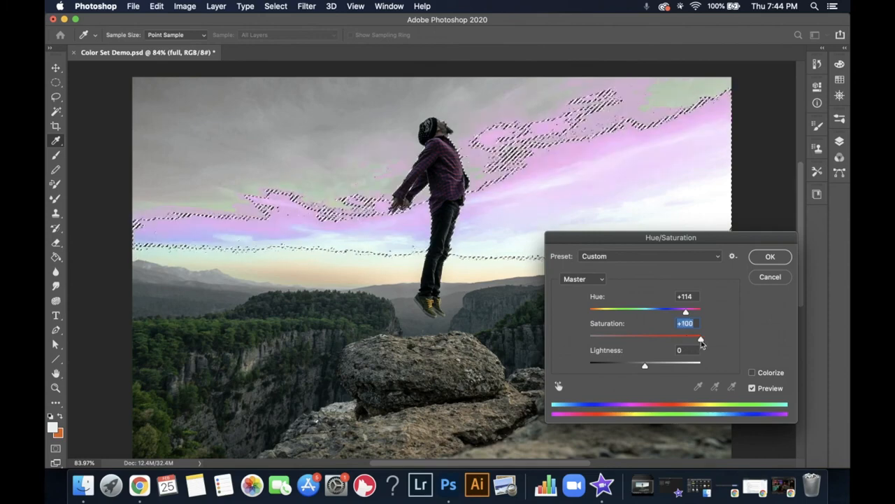
mouse_move(645, 367)
left_mouse_down()
mouse_move(634, 369)
mouse_move(659, 369)
left_mouse_up()
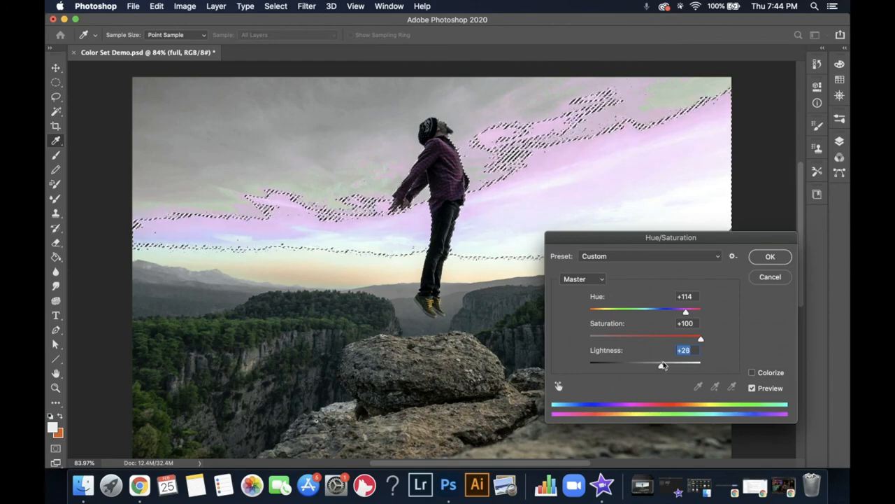
left_click(771, 257)
key("z")
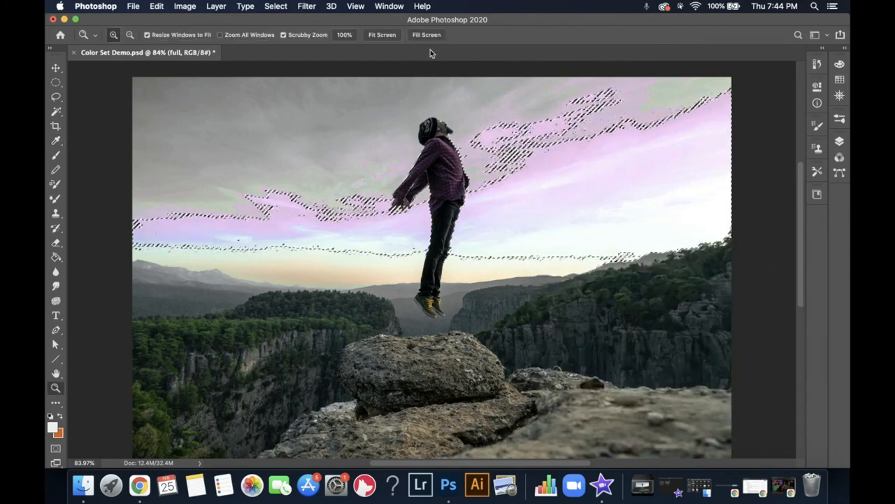
left_click(277, 6)
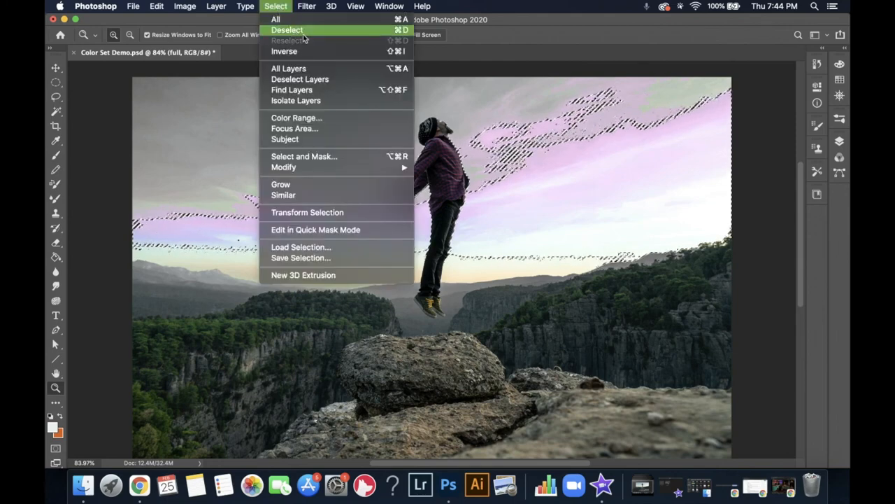
left_click(309, 32)
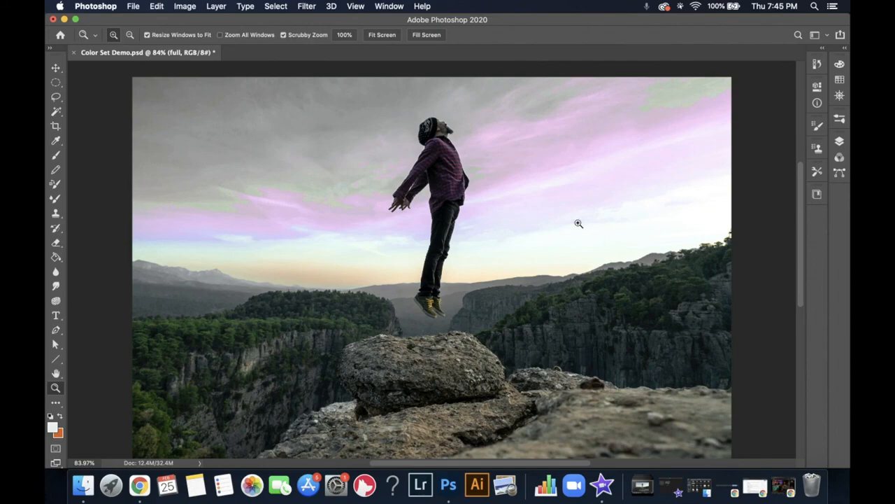
Examine the recoloured sky up close, checking the colour transitions above the mountains and around the jumping man
left_click_drag(282, 226, 348, 230)
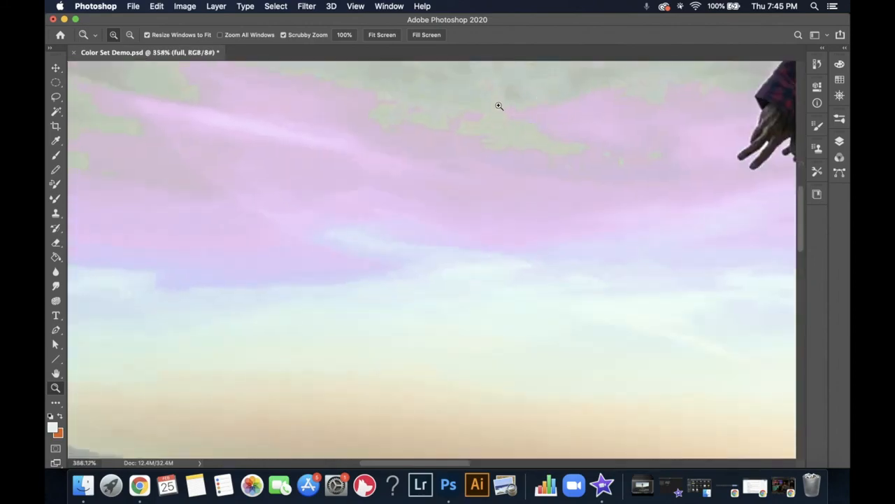
left_click_drag(317, 140, 576, 197)
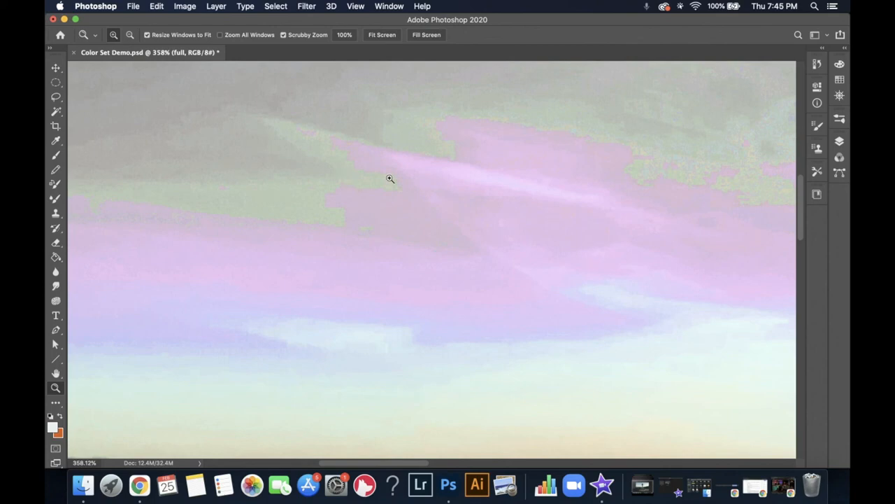
left_click_drag(336, 224, 462, 216)
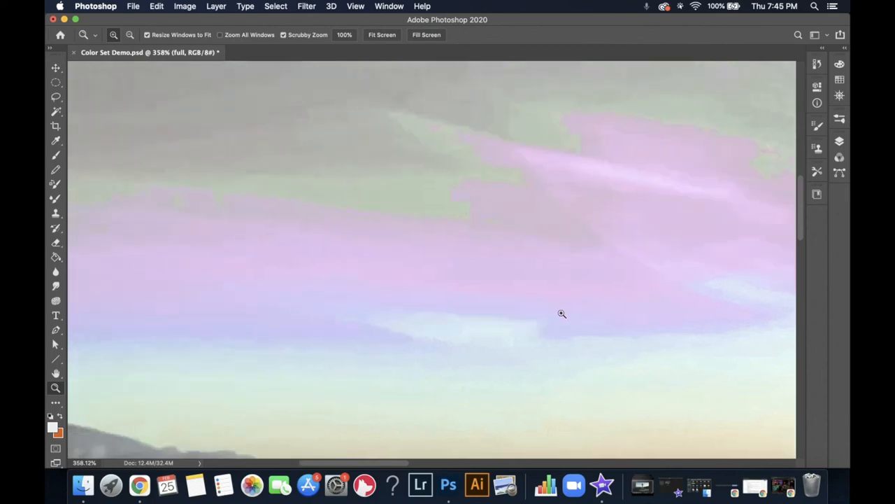
left_click_drag(476, 315, 606, 200)
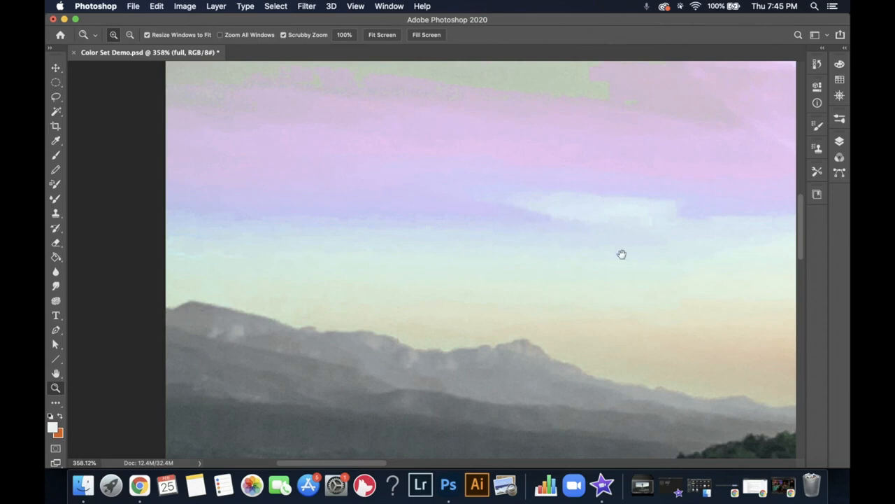
left_click_drag(622, 254, 356, 231)
left_click_drag(668, 152, 320, 216)
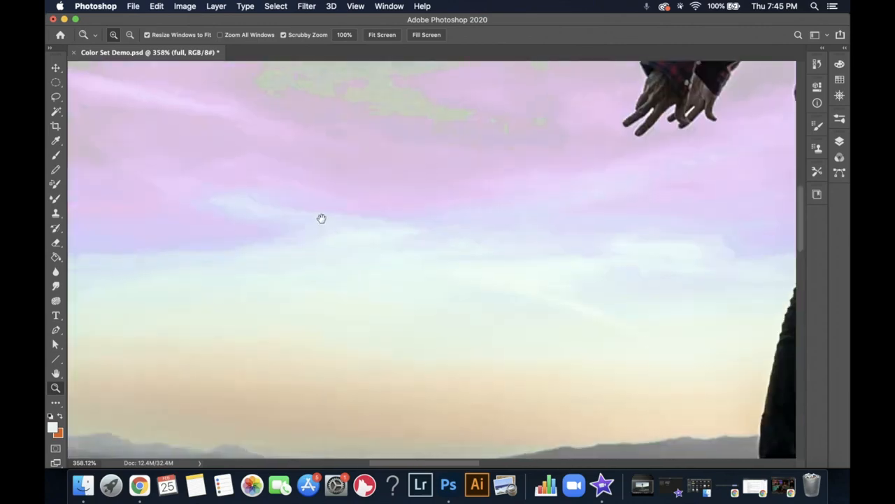
left_click_drag(575, 164, 332, 257)
left_click_drag(590, 187, 544, 185)
left_click_drag(600, 157, 513, 205)
left_click_drag(573, 179, 541, 187)
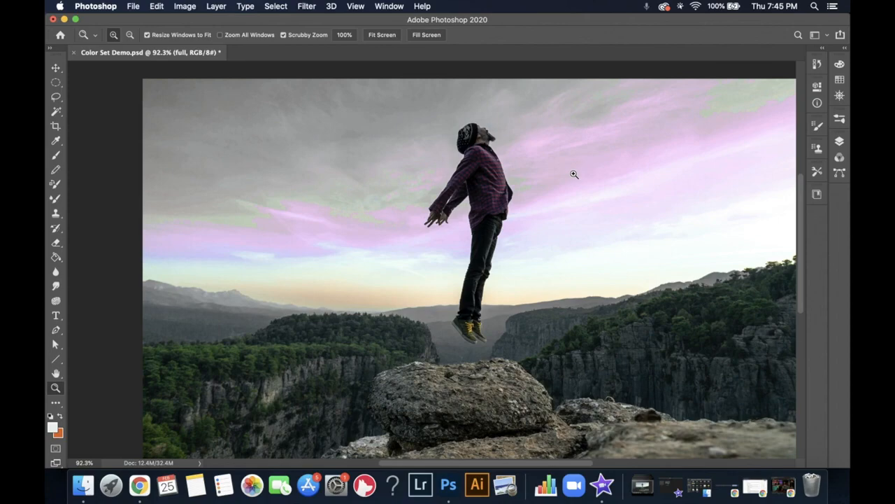
left_click_drag(532, 147, 503, 120)
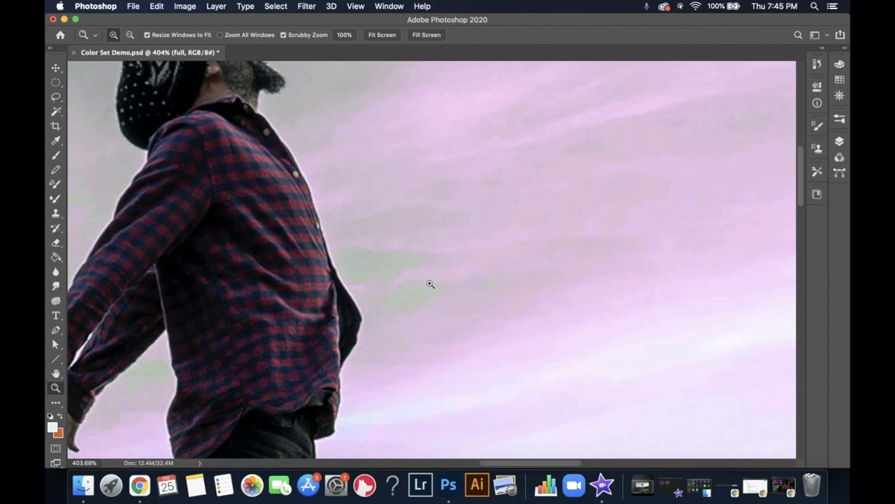
left_click_drag(438, 279, 372, 278)
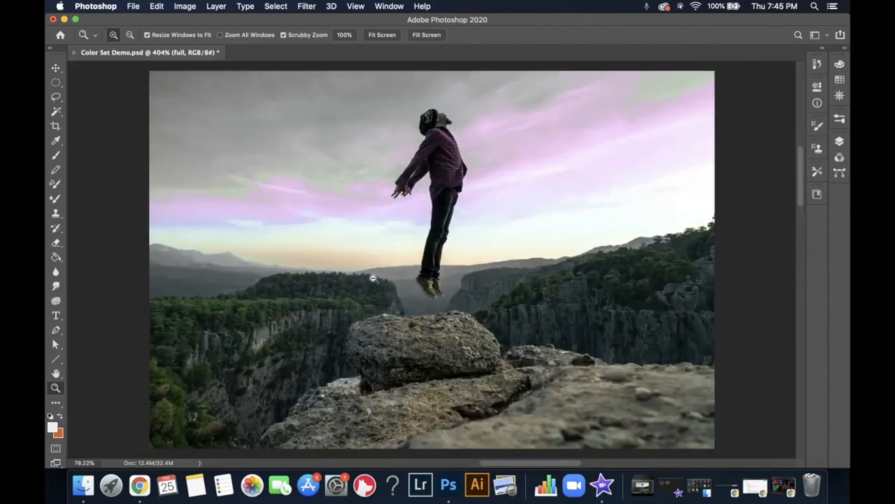